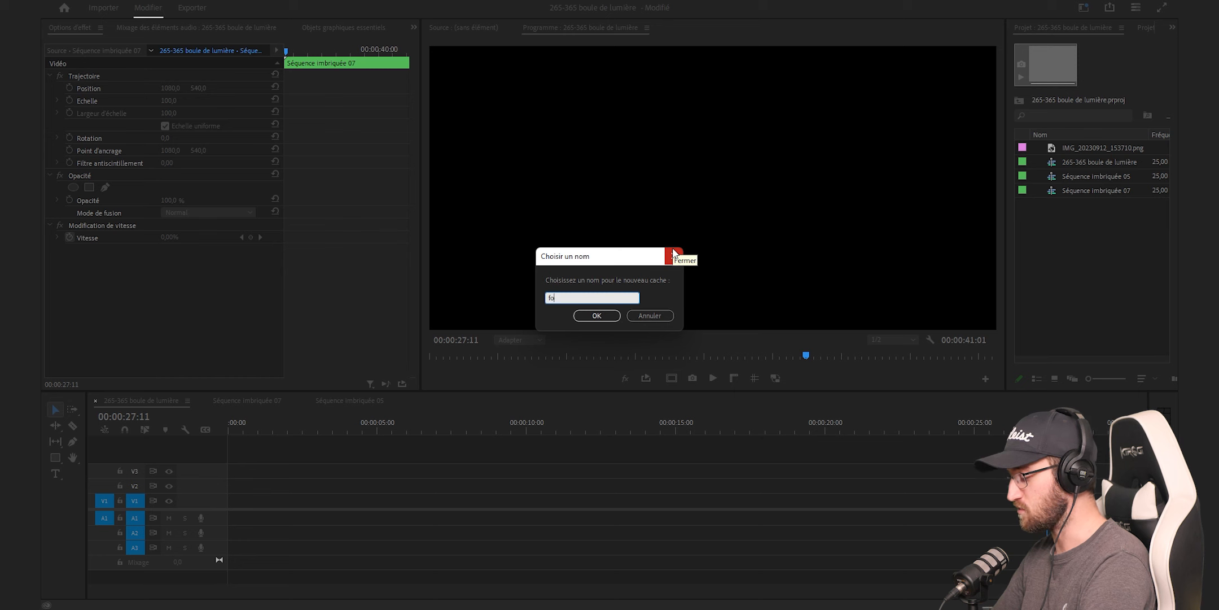
- Name the new colour matte fond and stack two copies of it on V1 and V2 from the sequence start
{"action": "left_click", "coordinate": [600, 315]}
{"action": "left_click_drag", "start_coordinate": [1073, 153], "coordinate": [237, 501]}
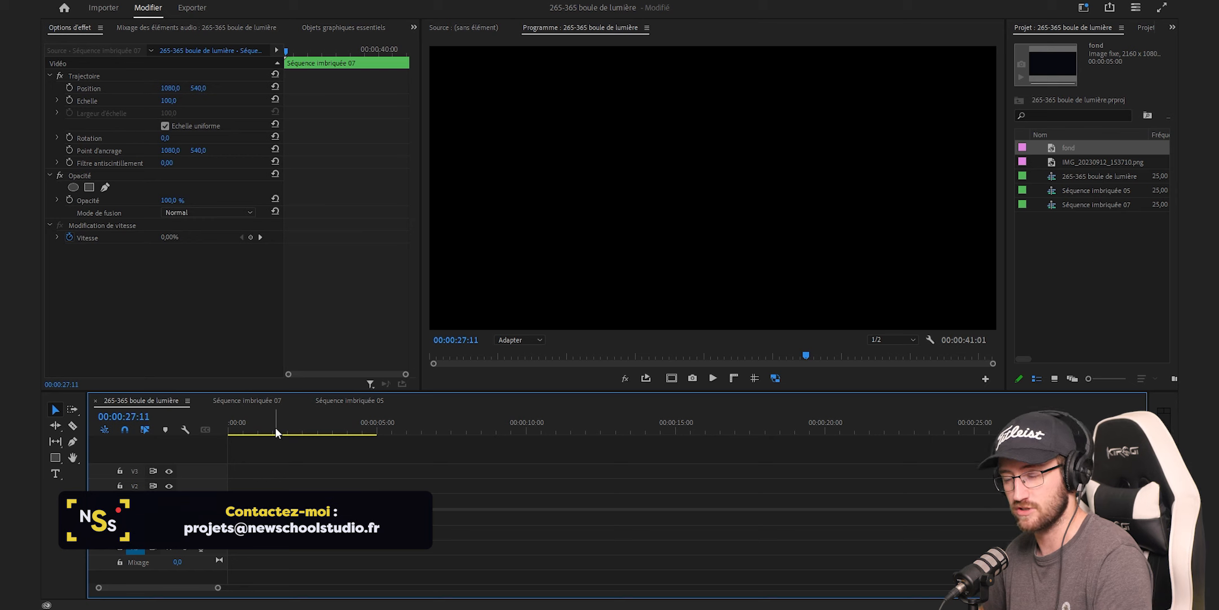
{"action": "left_click", "coordinate": [275, 427]}
{"action": "key", "text": "ctrl+z"}
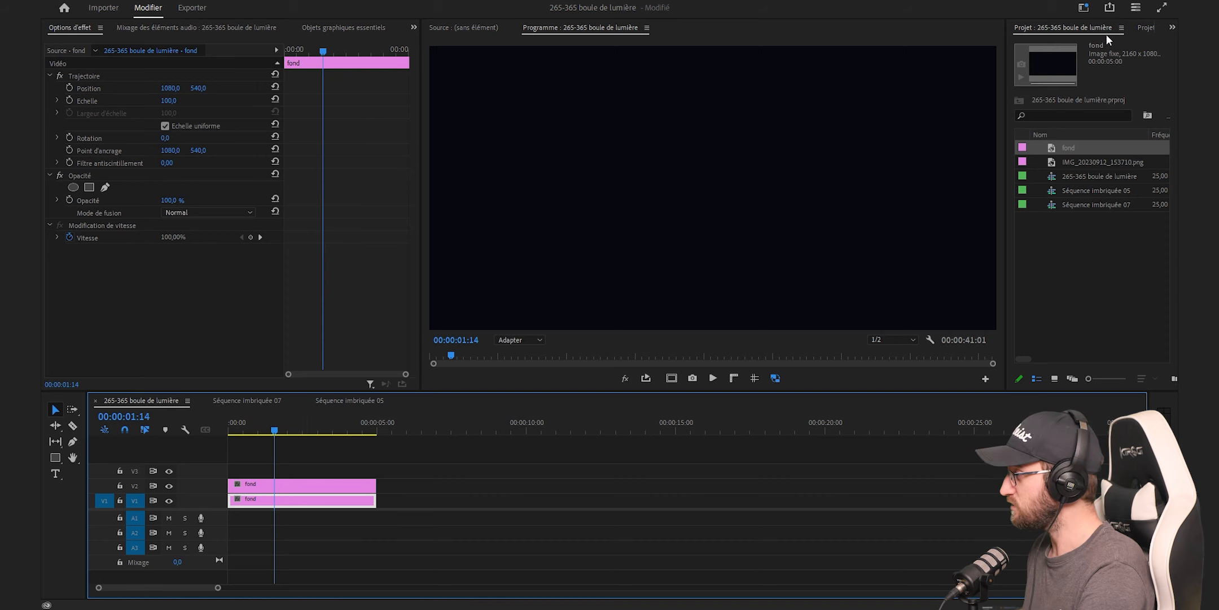
- Apply the Cercle effect to the fond clip on V2 and set its radius to 200
{"action": "scroll", "coordinate": [1106, 34], "scroll_direction": "down", "scroll_amount": 3}
{"action": "left_click", "coordinate": [1072, 41]}
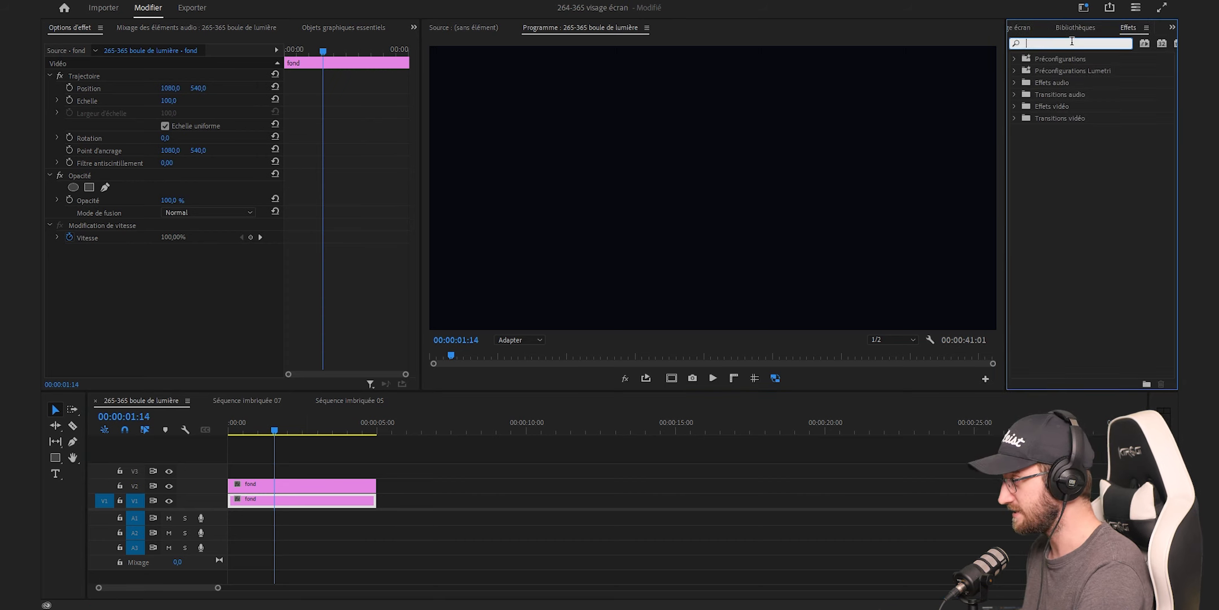
{"action": "type", "text": "cerc"}
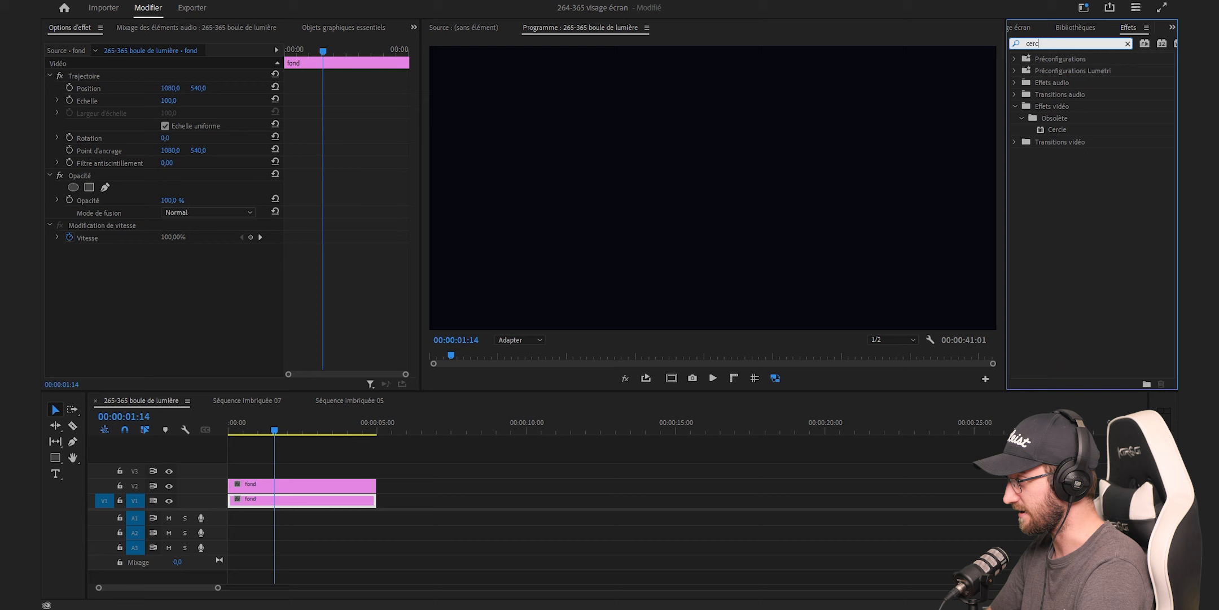
{"action": "left_click_drag", "start_coordinate": [1060, 129], "coordinate": [349, 480]}
{"action": "type", "text": "200"}
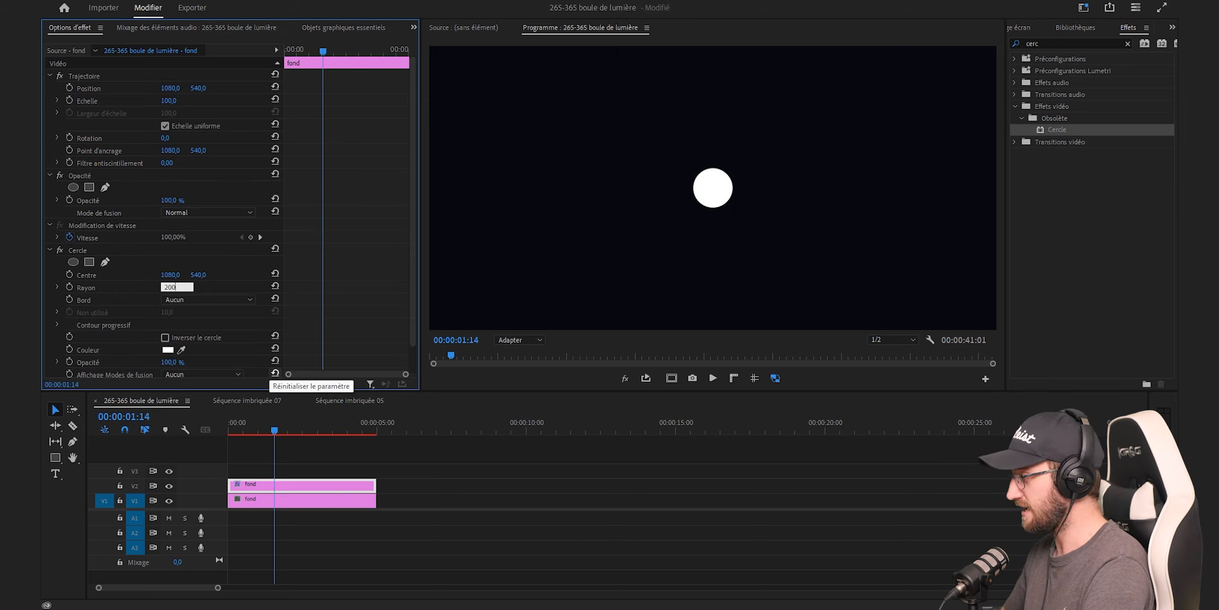
{"action": "key", "text": "Return"}
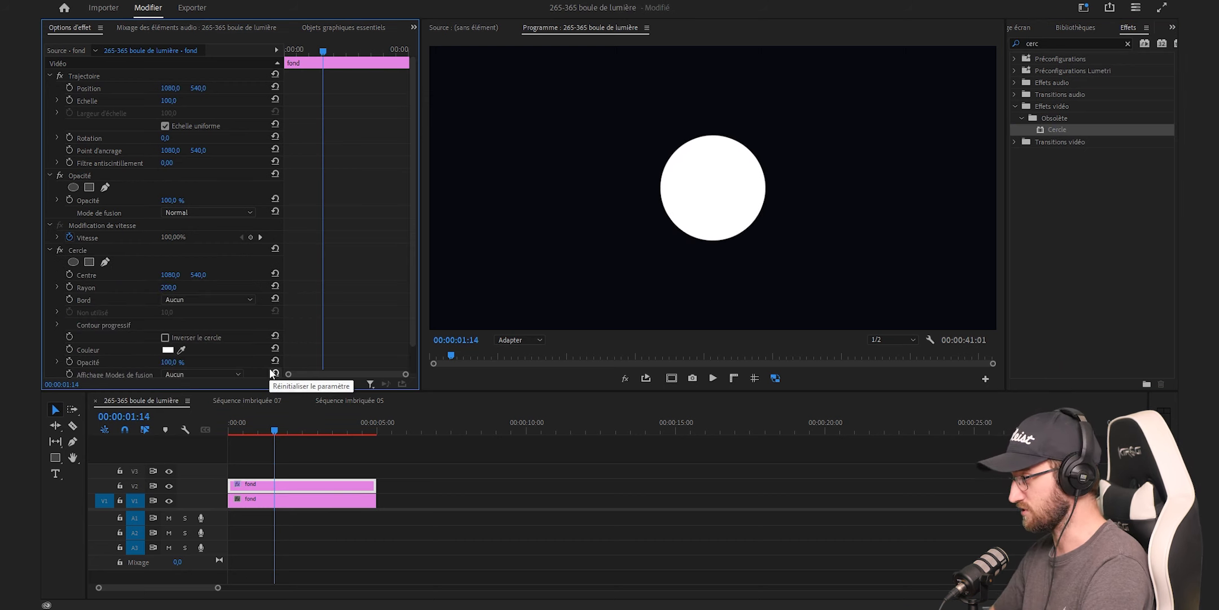
- Duplicate the circle clip from V2 onto V3 and apply the Dégradé effect from Générer to the copy
{"action": "left_click", "coordinate": [512, 492]}
{"action": "left_click_drag", "start_coordinate": [307, 486], "coordinate": [306, 471], "text": "alt"}
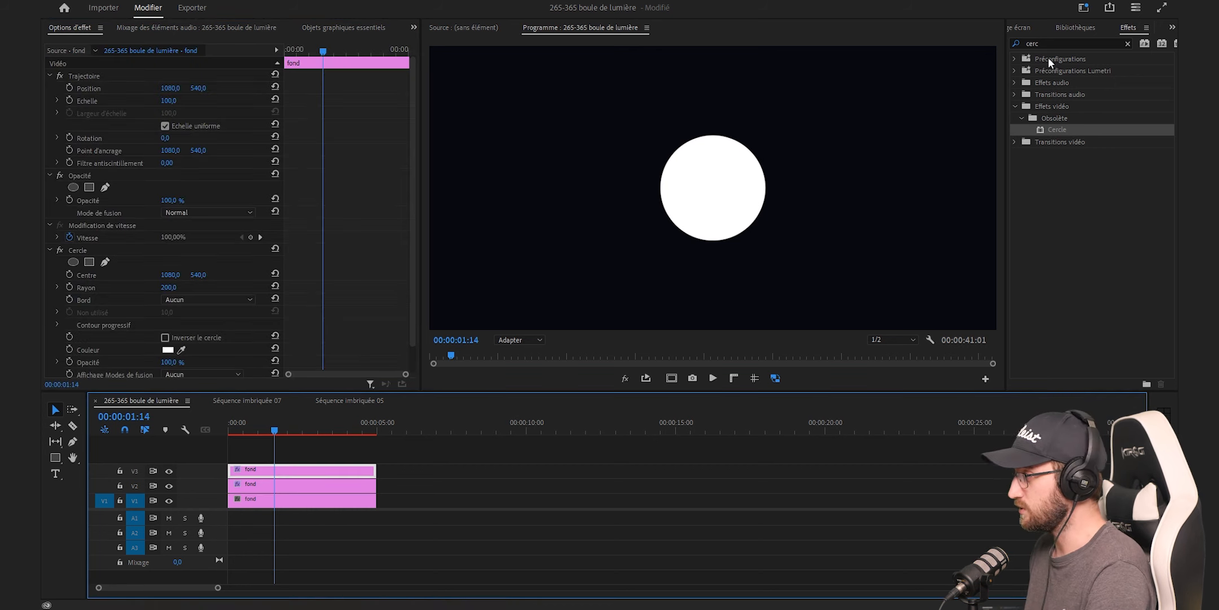
{"action": "key", "text": "shift+7"}
{"action": "type", "text": "dégra"}
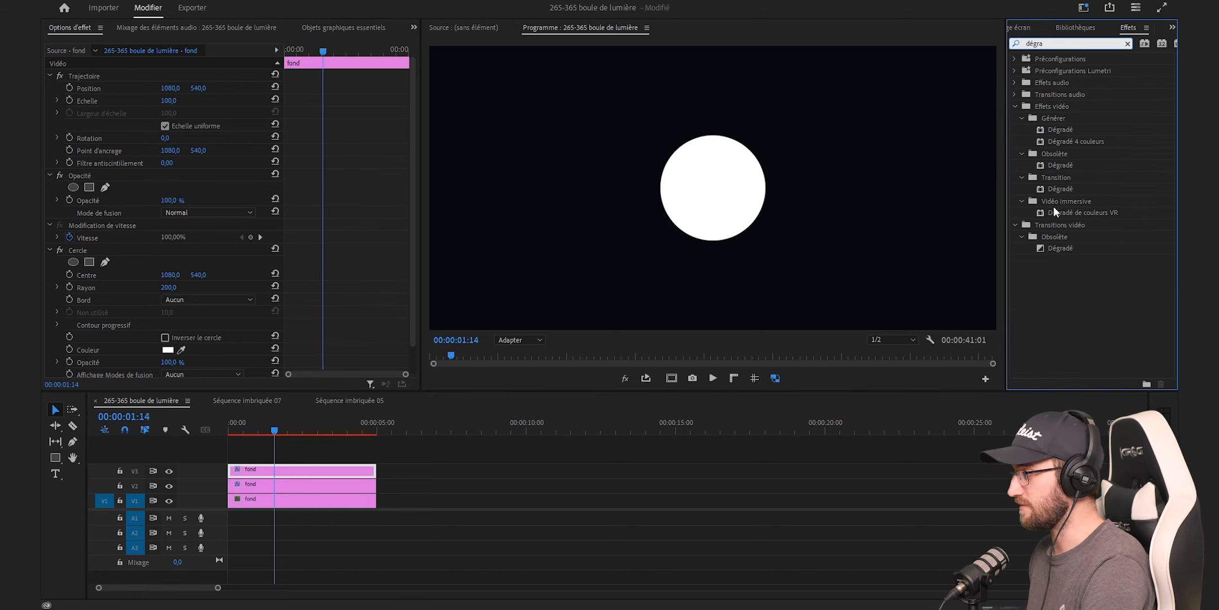
{"action": "left_click_drag", "start_coordinate": [1062, 129], "coordinate": [304, 478]}
{"action": "scroll", "coordinate": [127, 313], "scroll_direction": "down", "scroll_amount": 5}
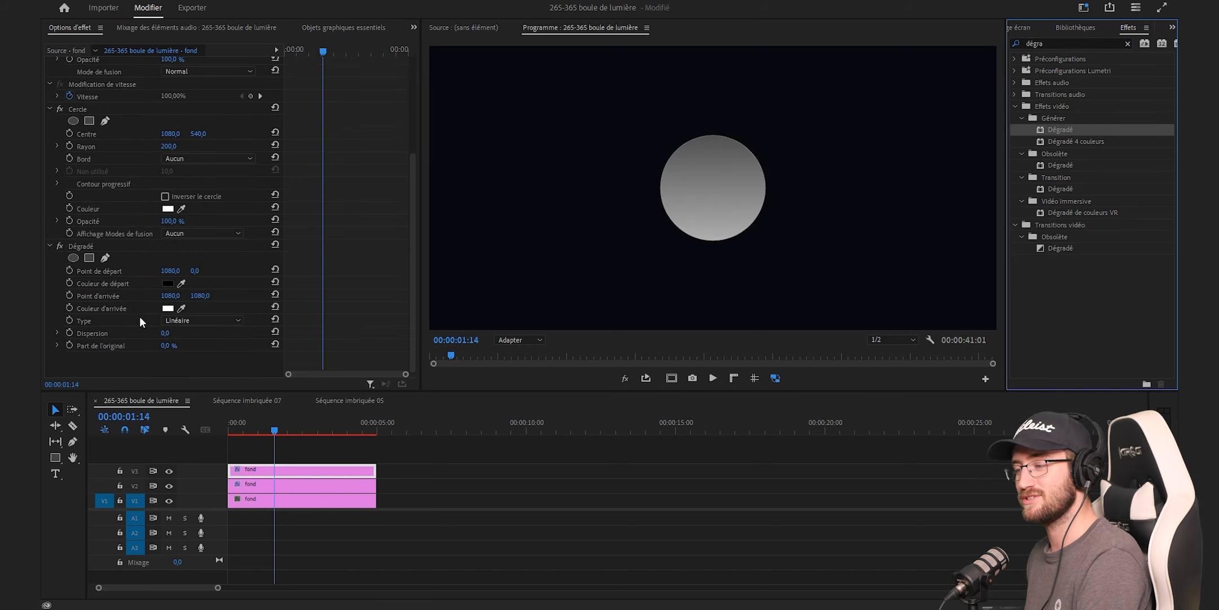
- Set the gradient's start colour to white and its end colour to red
{"action": "left_click", "coordinate": [170, 282]}
{"action": "left_click_drag", "start_coordinate": [486, 339], "coordinate": [467, 371]}
{"action": "left_click", "coordinate": [729, 214]}
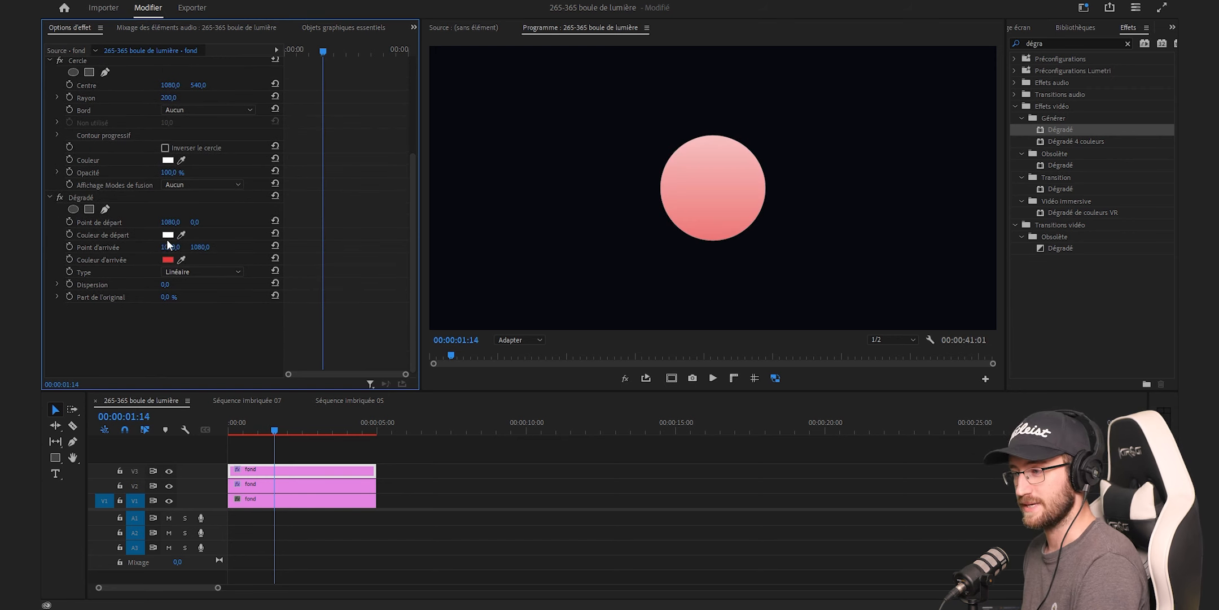
- Move the gradient's start point to the circle's top edge and its end point to the circle's bottom edge
{"action": "left_click", "coordinate": [103, 221]}
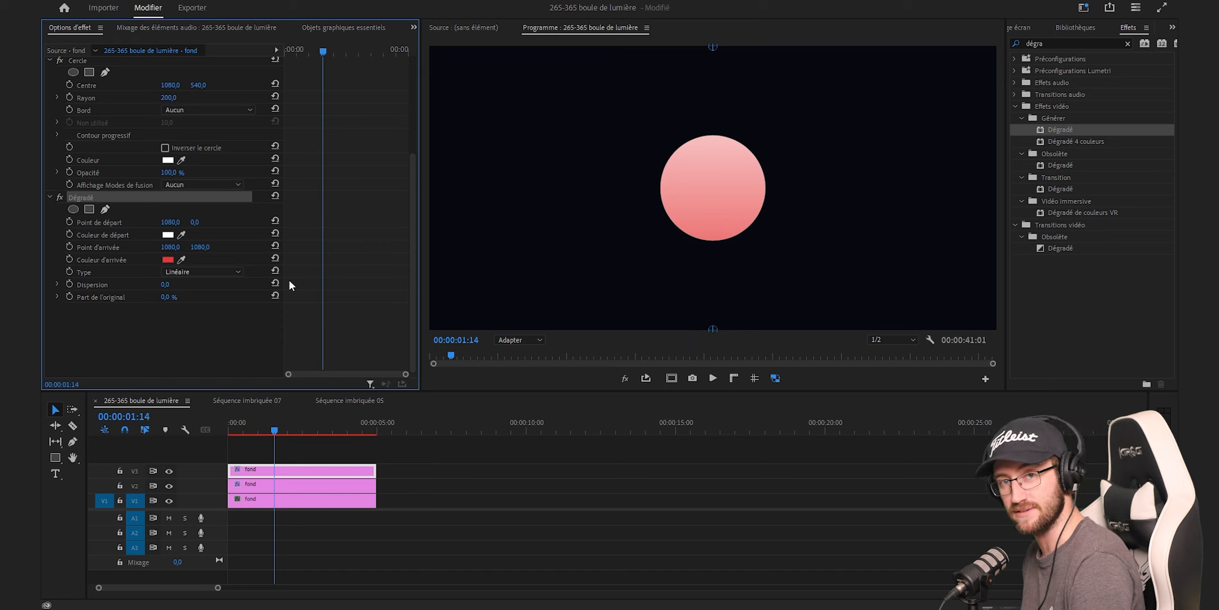
{"action": "left_click_drag", "start_coordinate": [713, 46], "coordinate": [713, 134]}
{"action": "left_click", "coordinate": [551, 454]}
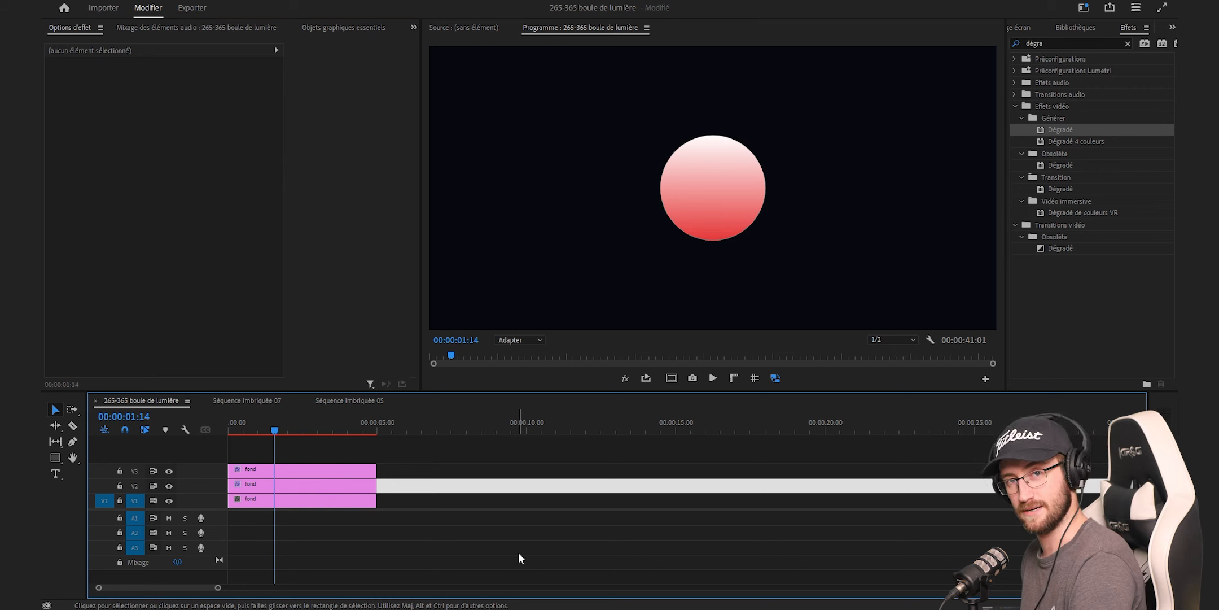
- Add an elliptical opacity mask around the circle on the V3 clip, with a feather of 50 and an expansion of -45
{"action": "left_click", "coordinate": [277, 469]}
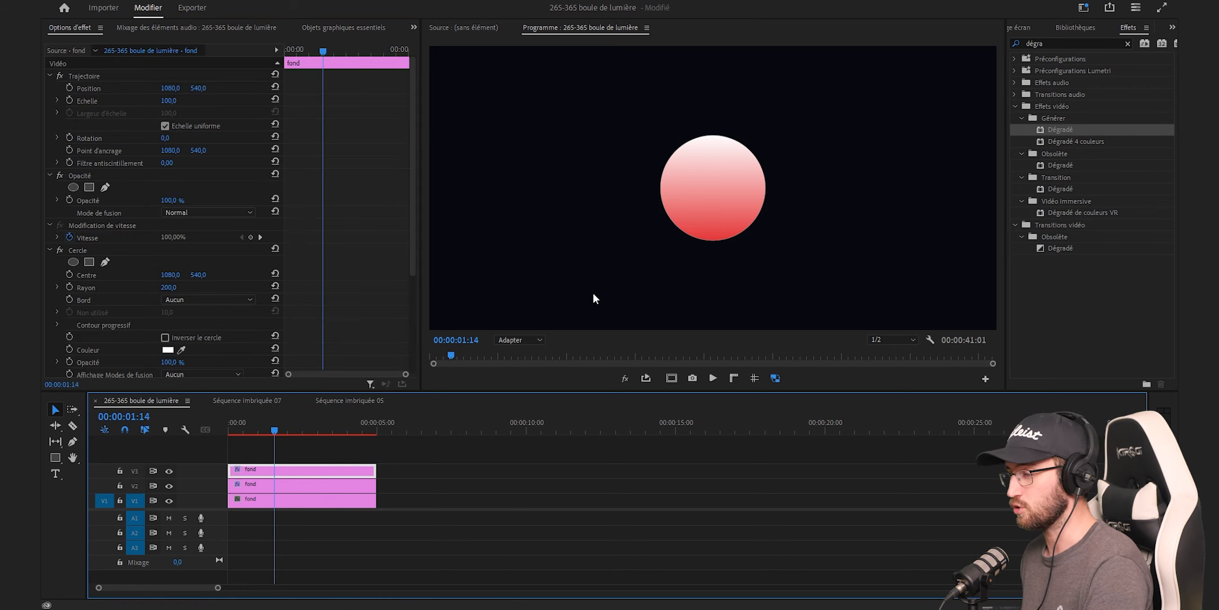
{"action": "left_click", "coordinate": [73, 187]}
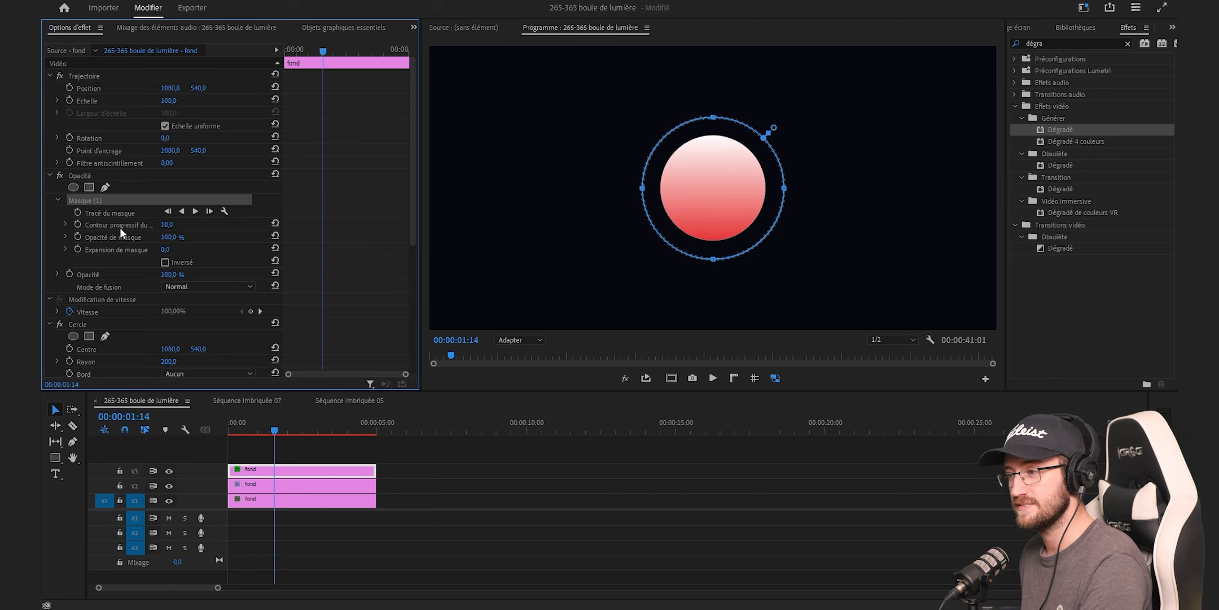
{"action": "left_click", "coordinate": [167, 224]}
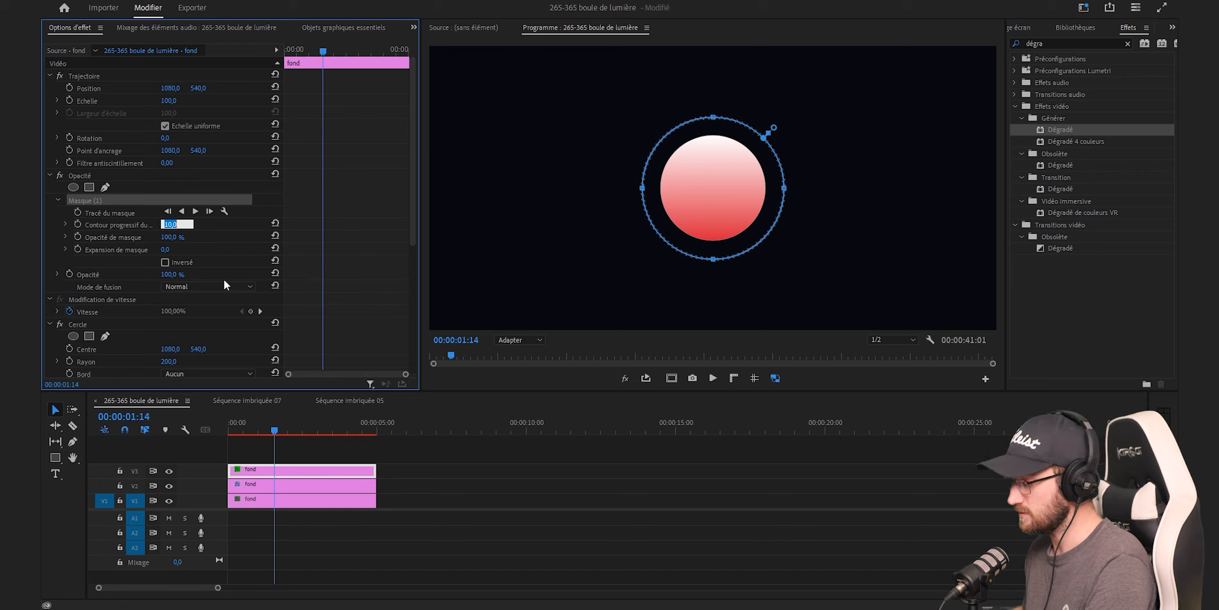
{"action": "type", "text": "50"}
{"action": "key", "text": "Return"}
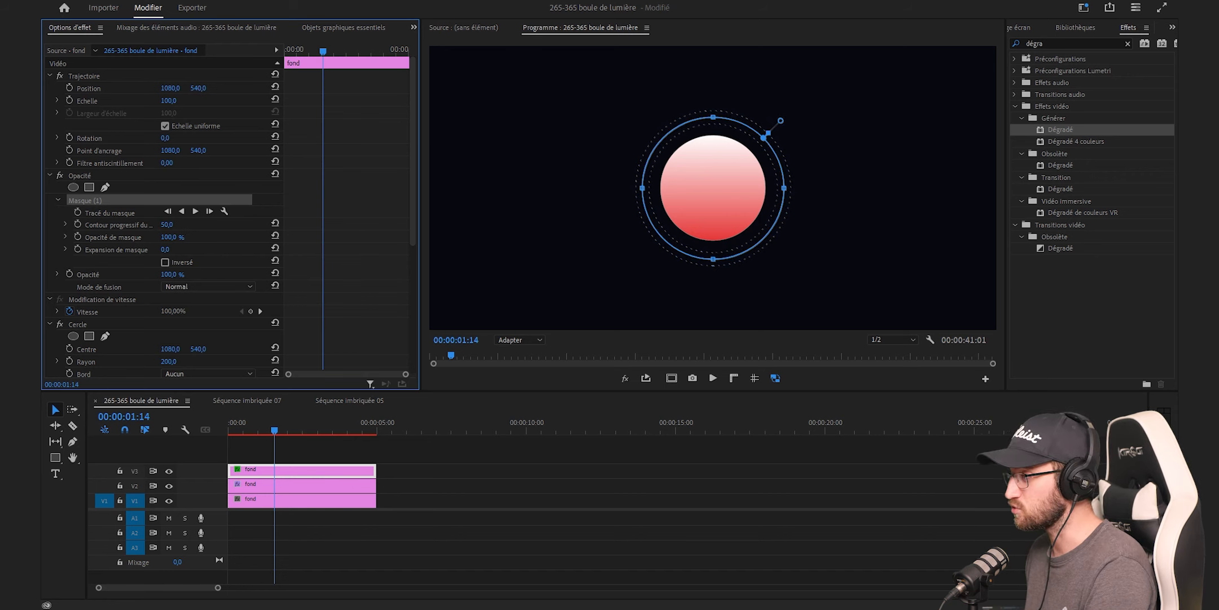
{"action": "left_click_drag", "start_coordinate": [172, 251], "coordinate": [148, 250]}
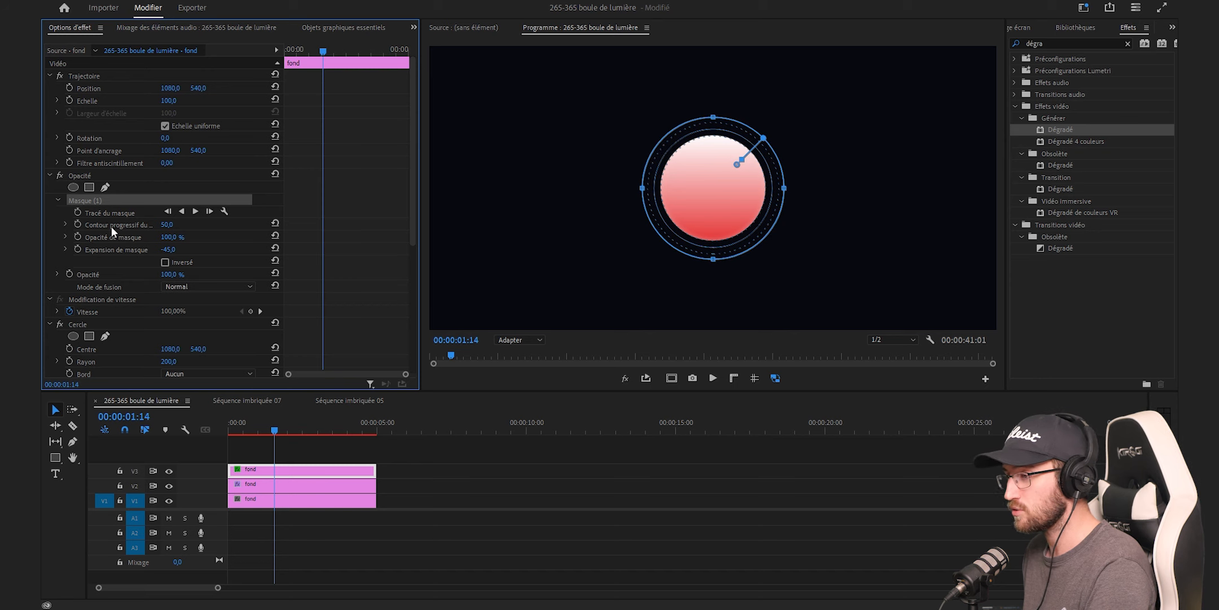
{"action": "left_click", "coordinate": [490, 460]}
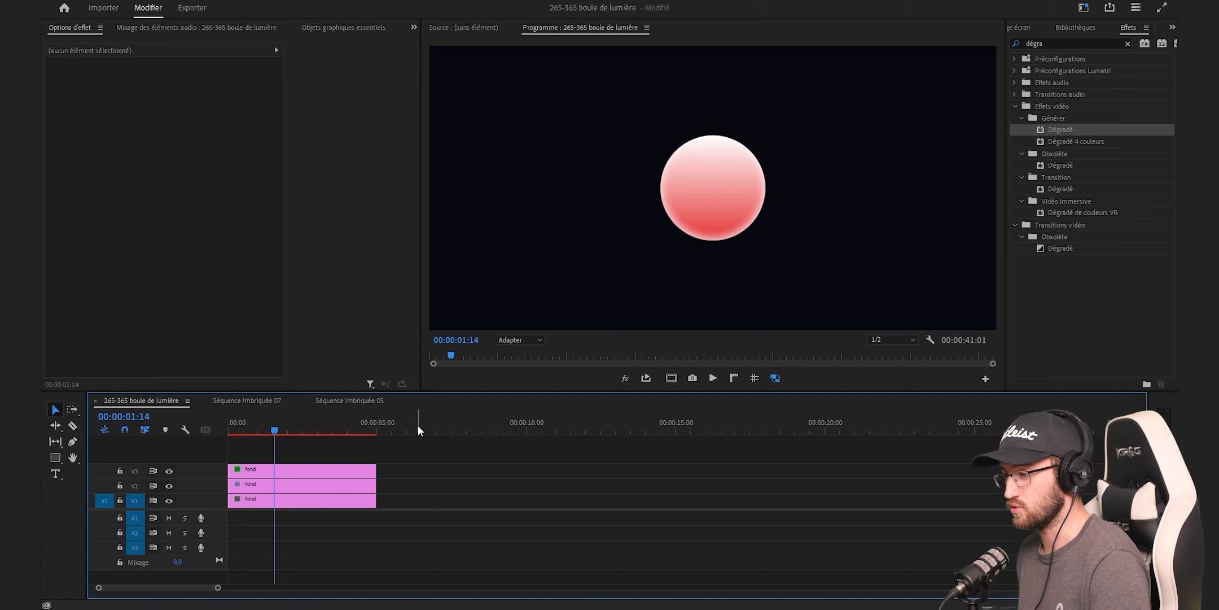
{"action": "left_click", "coordinate": [169, 470]}
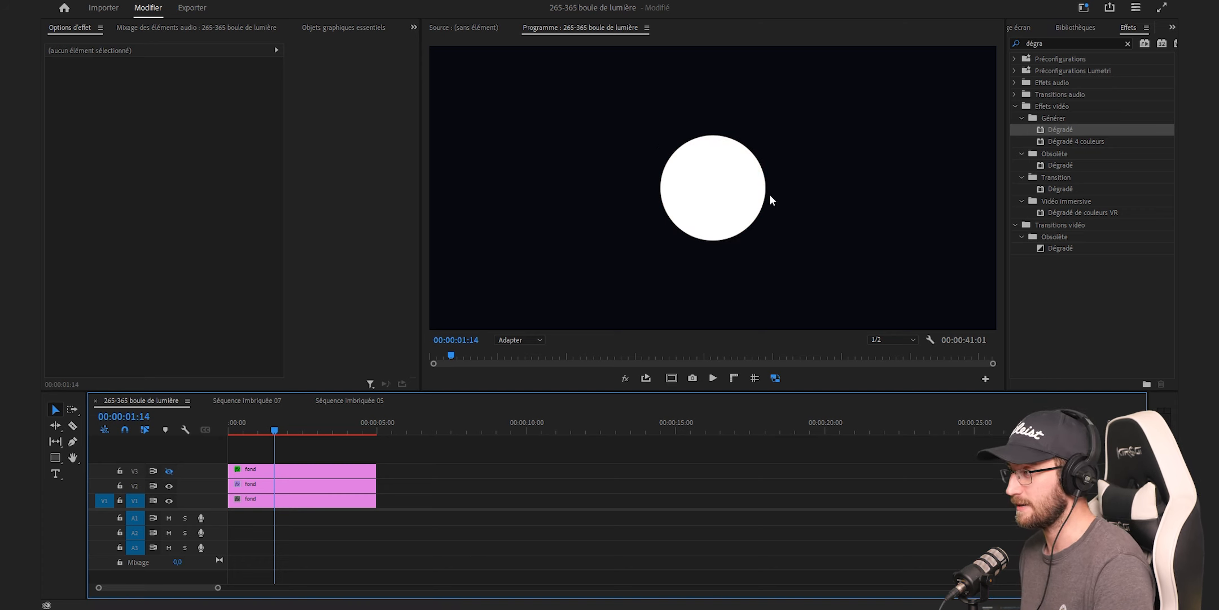
{"action": "left_click", "coordinate": [167, 473]}
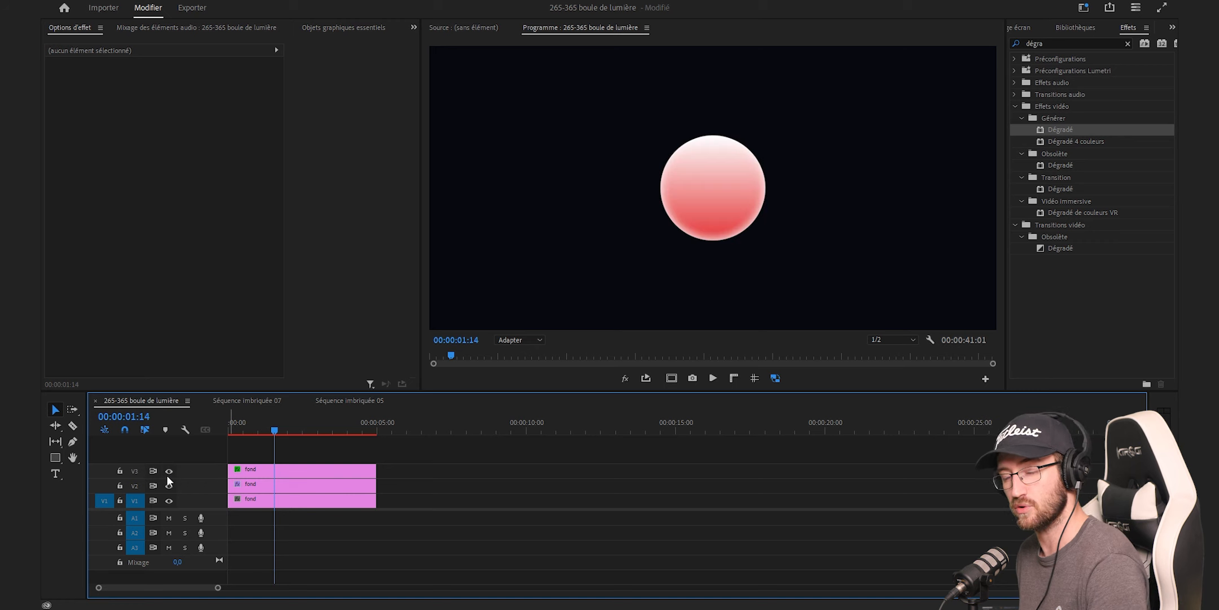
- Nest the two circle clips on V2 and V3 into a sequence named cercle
{"action": "left_click_drag", "start_coordinate": [425, 452], "coordinate": [364, 483]}
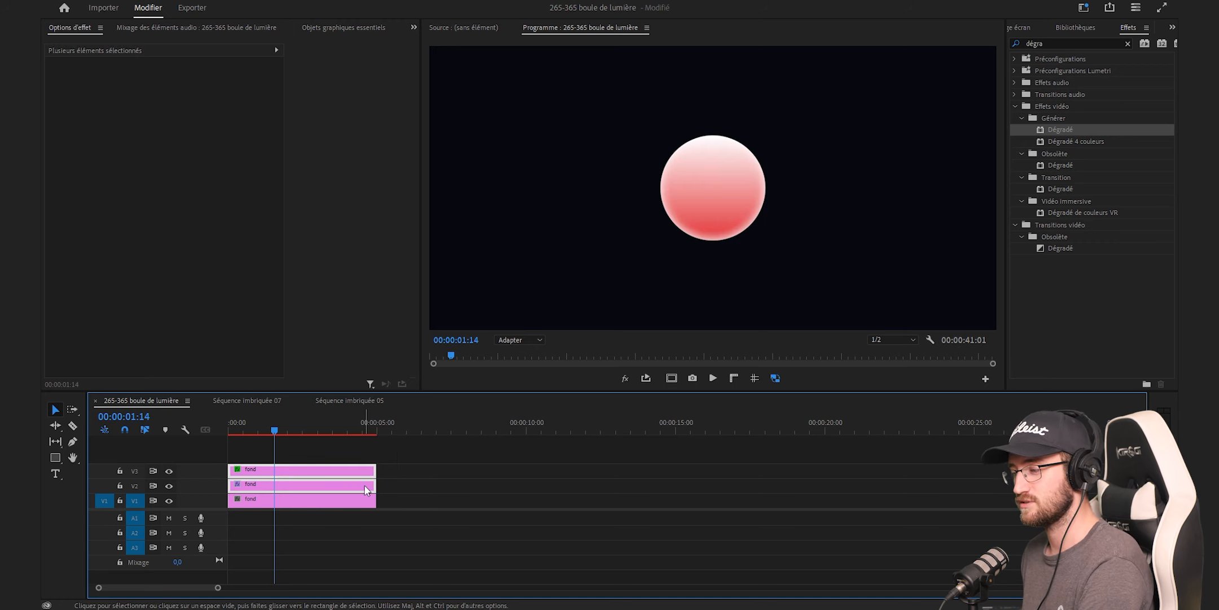
{"action": "right_click", "coordinate": [364, 483]}
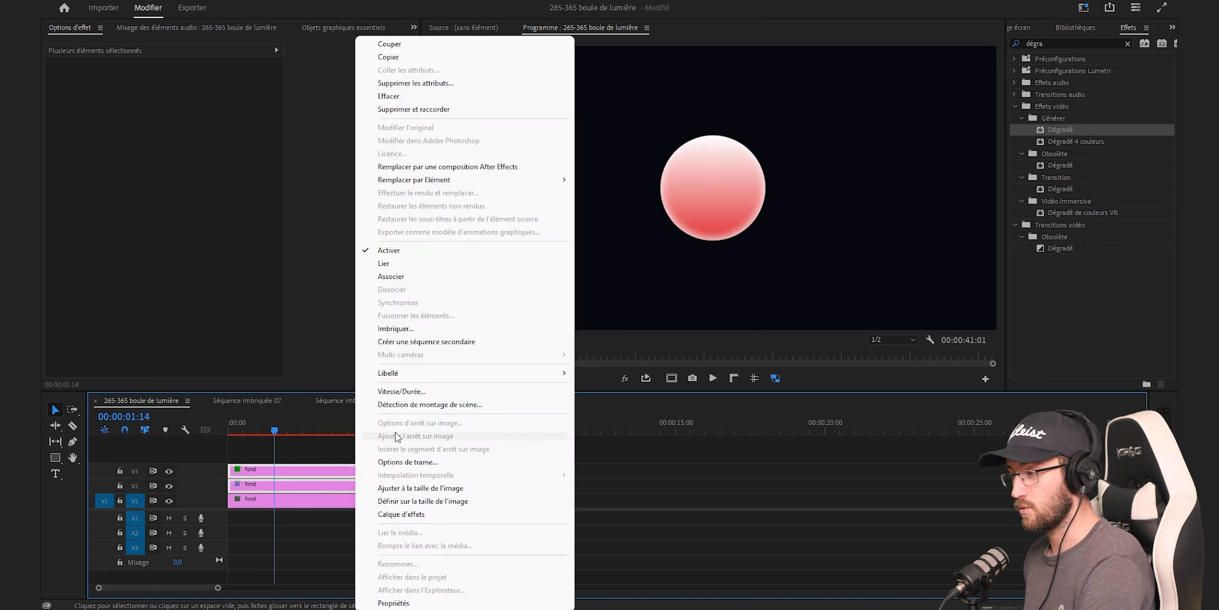
{"action": "left_click", "coordinate": [417, 329]}
{"action": "type", "text": "ce"}
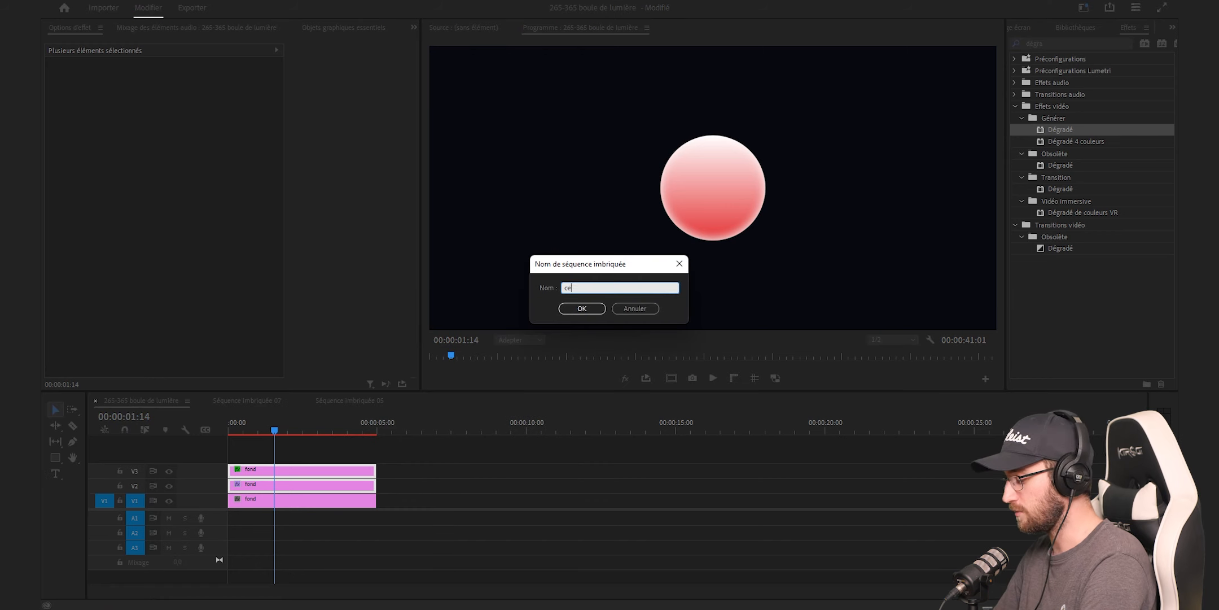
{"action": "type", "text": "rcle"}
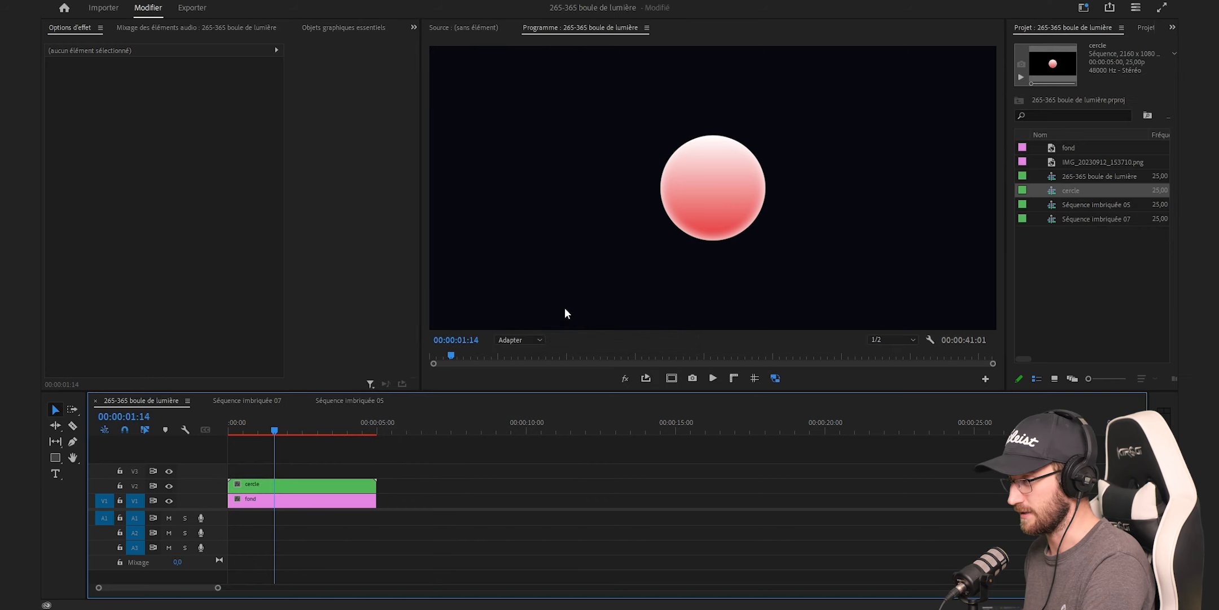
{"action": "left_click", "coordinate": [565, 307]}
- Duplicate the nested cercle clip onto V3 and give the copy a Lueur VR effect with luminance threshold 0.00 and glow brightness 0.17
{"action": "left_click_drag", "start_coordinate": [282, 484], "coordinate": [303, 456]}
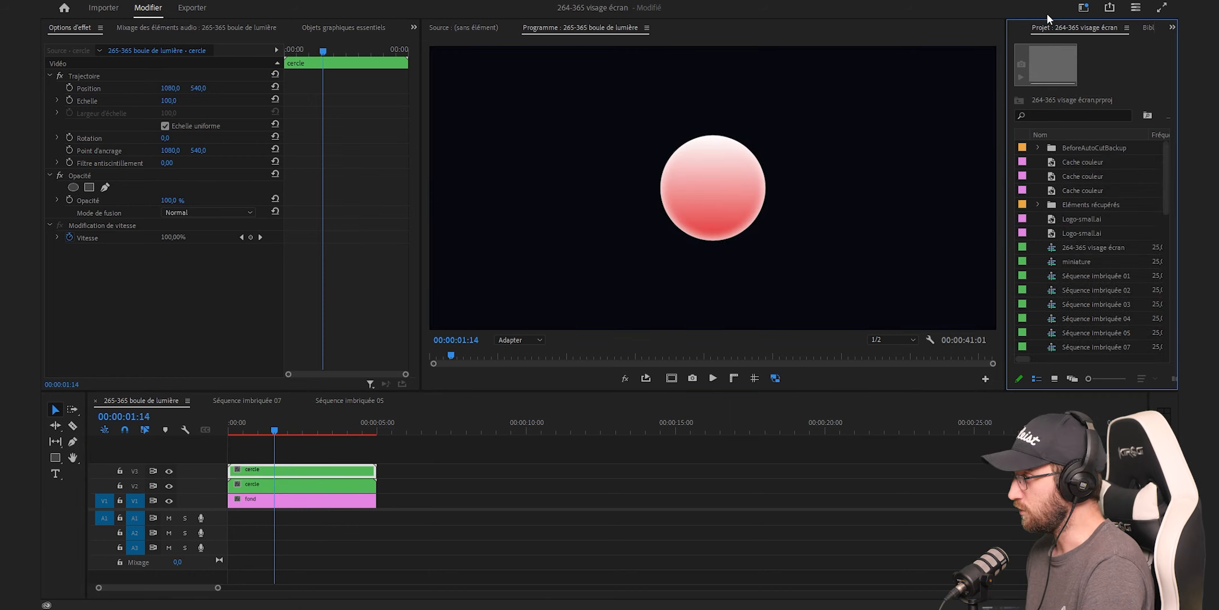
{"action": "scroll", "coordinate": [1057, 26], "scroll_direction": "down", "scroll_amount": 1}
{"action": "scroll", "coordinate": [1056, 24], "scroll_direction": "down", "scroll_amount": 1}
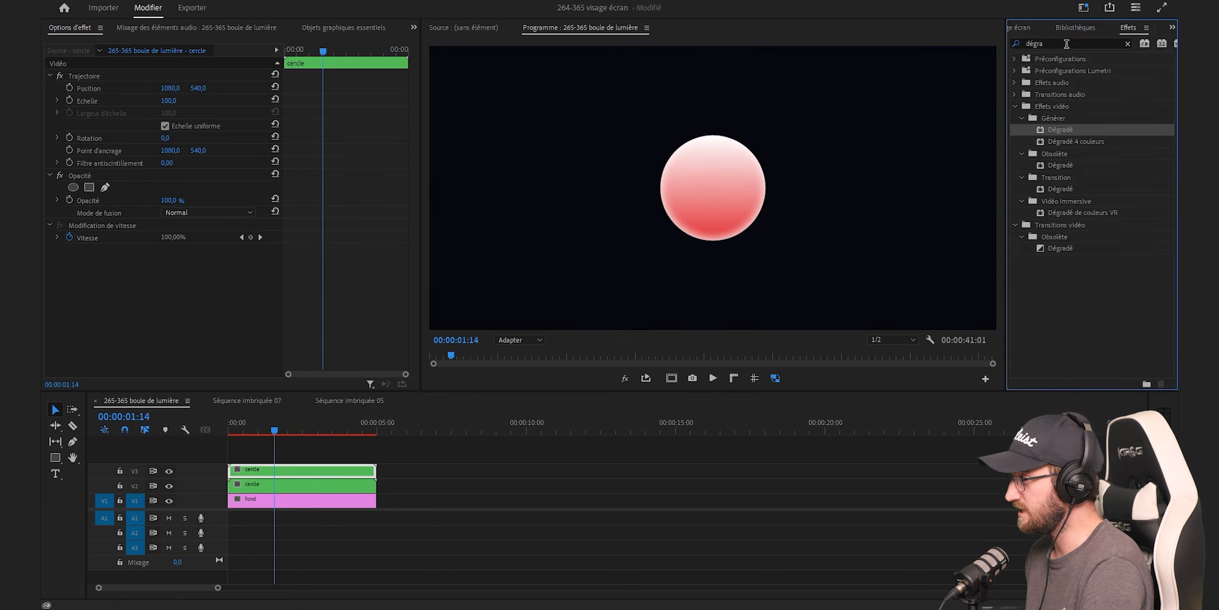
{"action": "type", "text": "lueur"}
{"action": "left_click_drag", "start_coordinate": [1059, 128], "coordinate": [324, 470]}
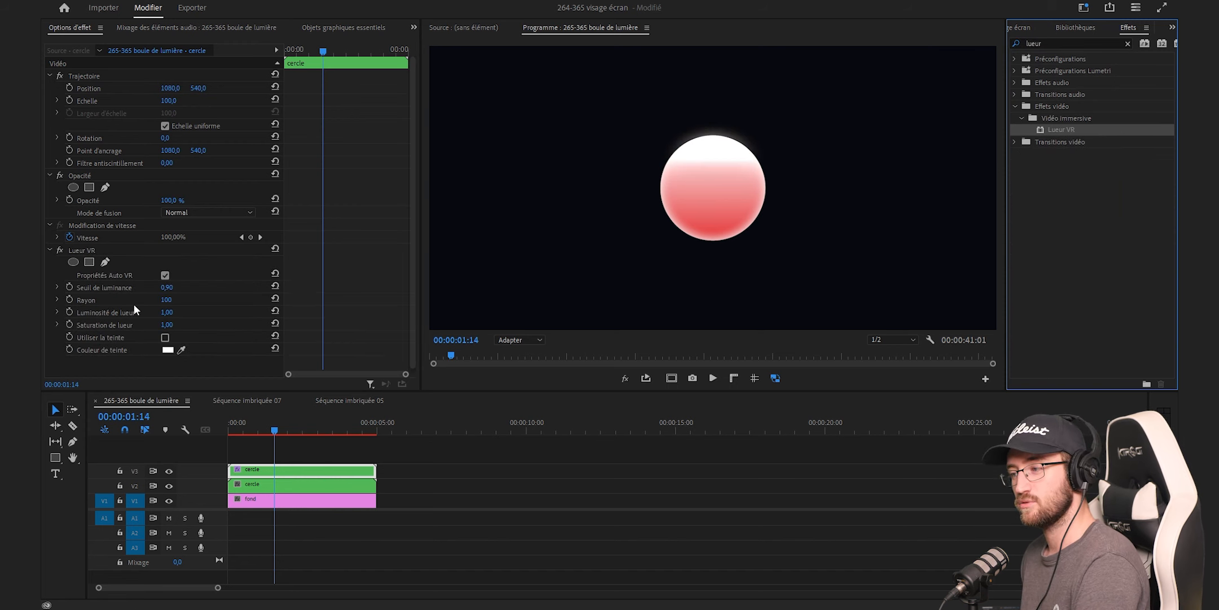
{"action": "left_click_drag", "start_coordinate": [169, 288], "coordinate": [118, 289]}
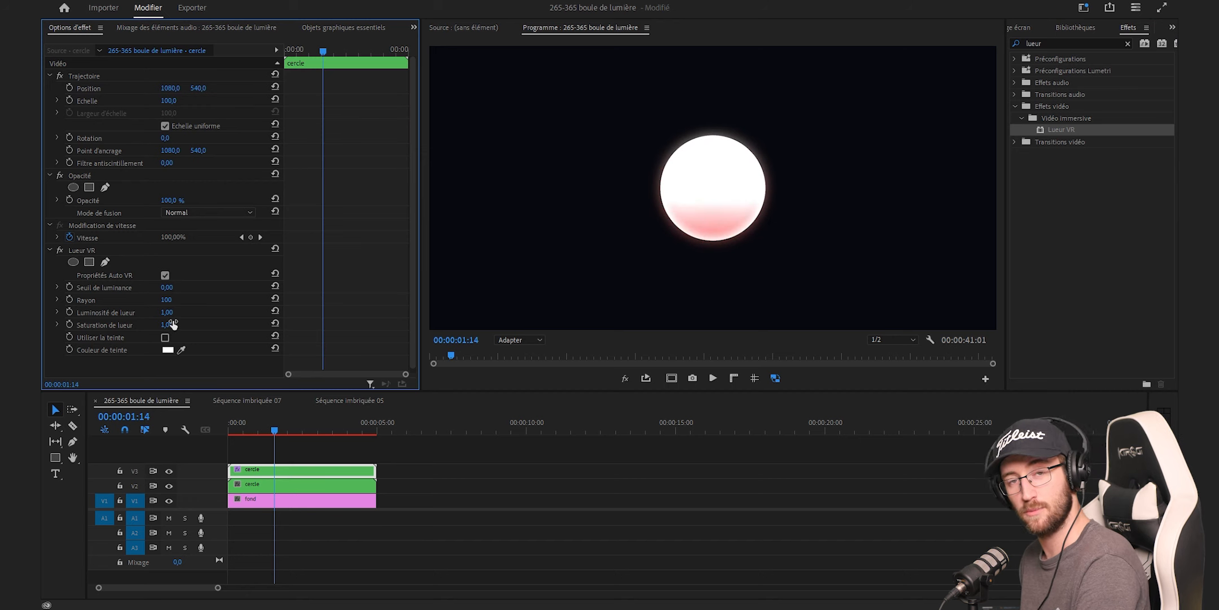
{"action": "left_click_drag", "start_coordinate": [166, 312], "coordinate": [131, 312]}
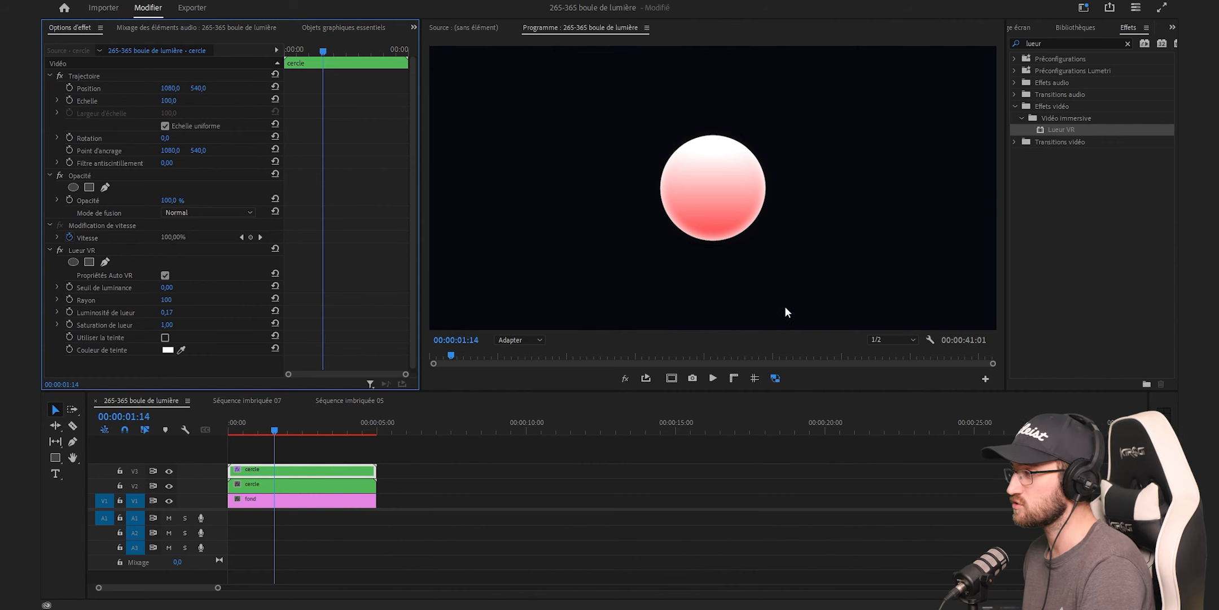
- Apply the Lueur VR effect to the cercle clip on V2 and hide track V3
{"action": "left_click", "coordinate": [1067, 129]}
{"action": "left_click_drag", "start_coordinate": [1067, 128], "coordinate": [316, 484]}
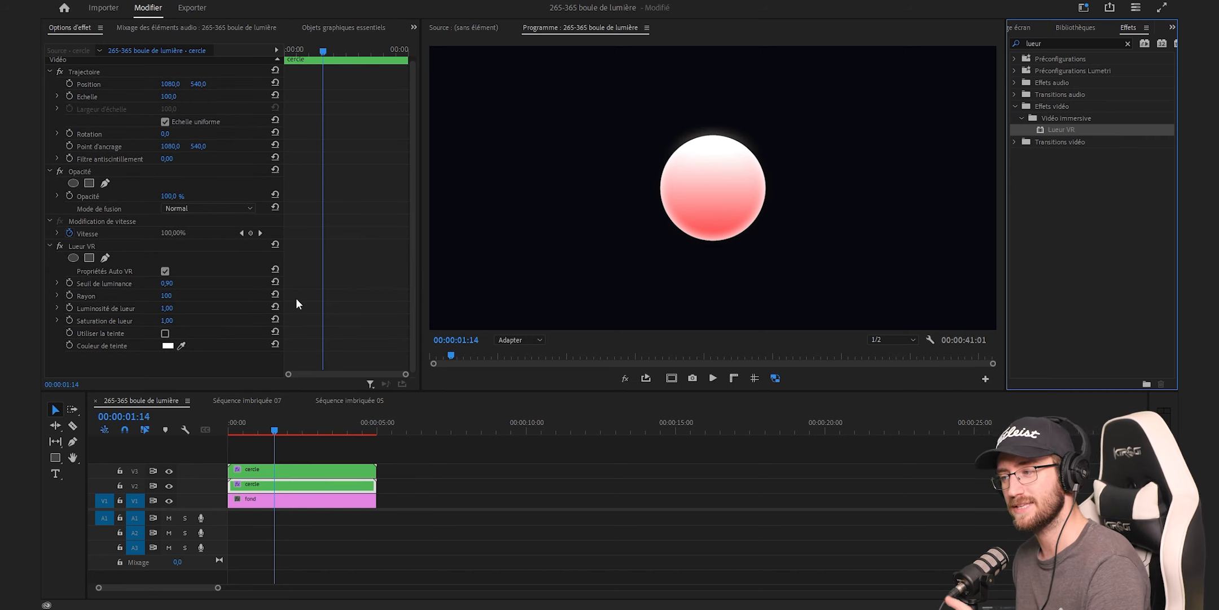
{"action": "left_click", "coordinate": [169, 470]}
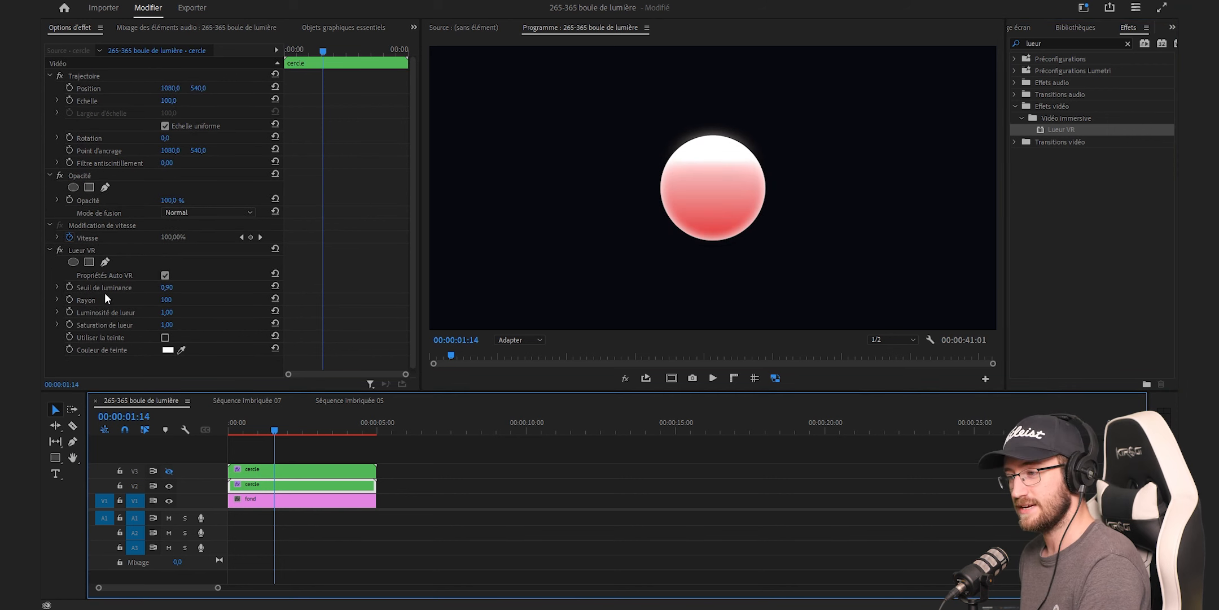
- Set the V2 clip's Lueur VR luminance threshold to 0.00, glow saturation to 0.00 and radius to 400
{"action": "left_click_drag", "start_coordinate": [170, 287], "coordinate": [175, 288]}
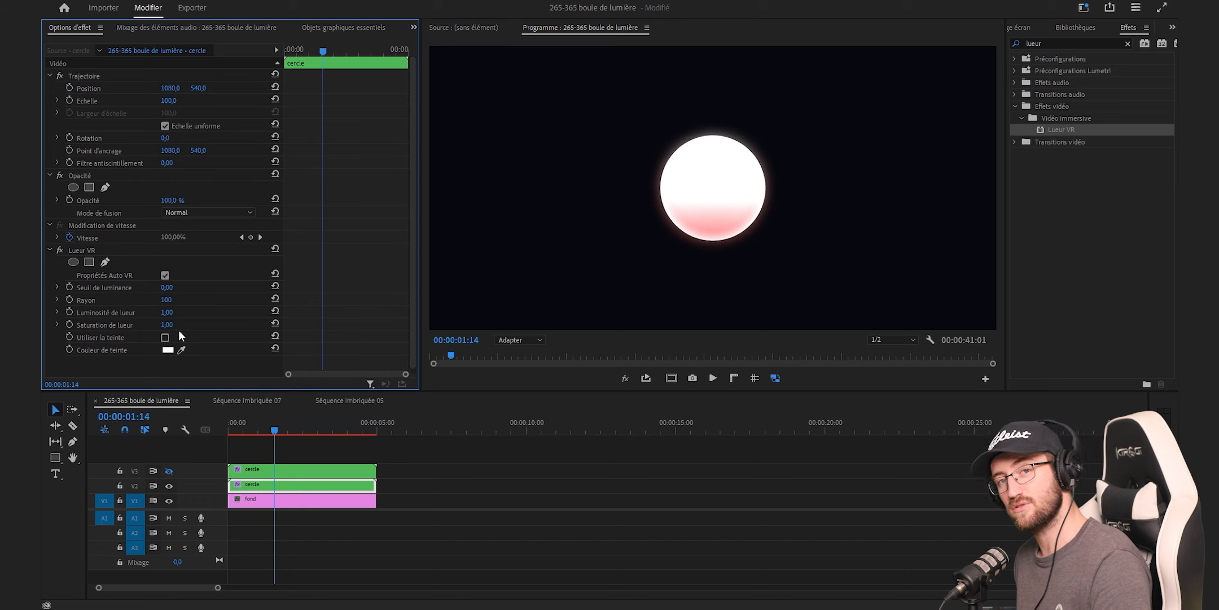
{"action": "left_click_drag", "start_coordinate": [169, 324], "coordinate": [152, 325]}
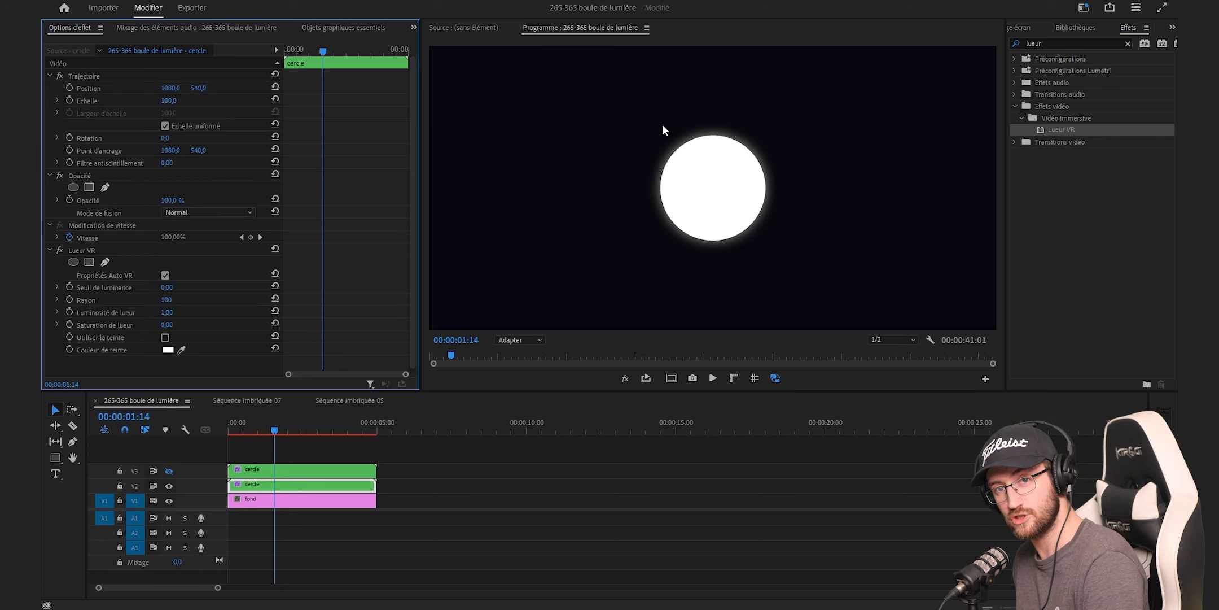
{"action": "left_click", "coordinate": [168, 300]}
{"action": "type", "text": "400"}
{"action": "key", "text": "Return"}
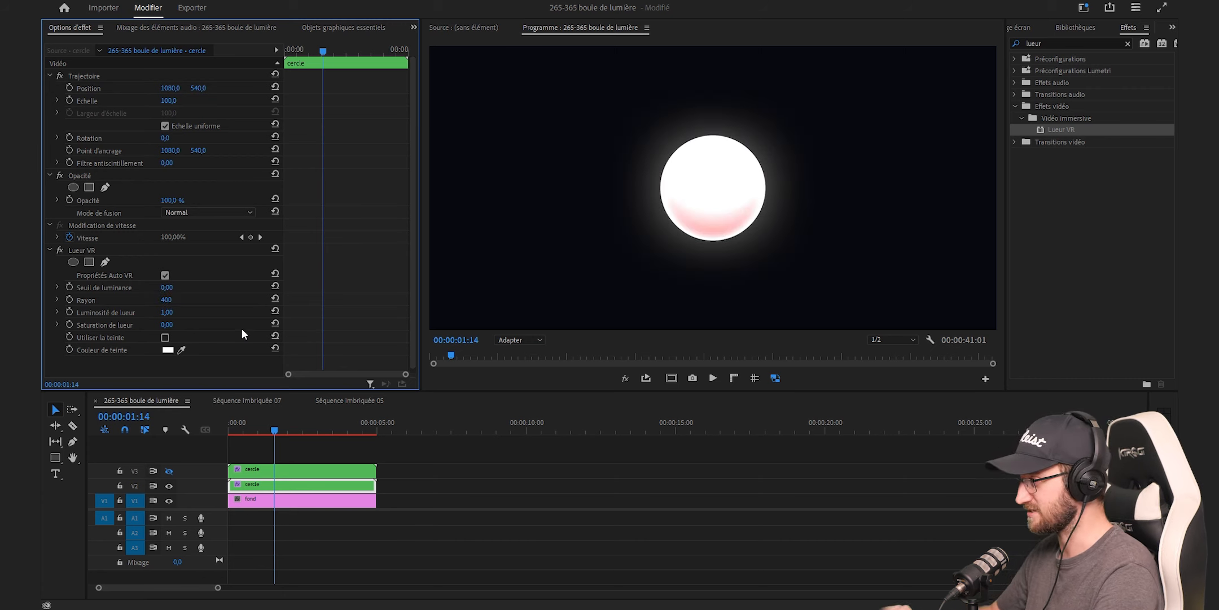
- Apply the Flou gaussien effect to the cercle clip on V2 and set its blur amount to 40
{"action": "left_click", "coordinate": [1128, 43]}
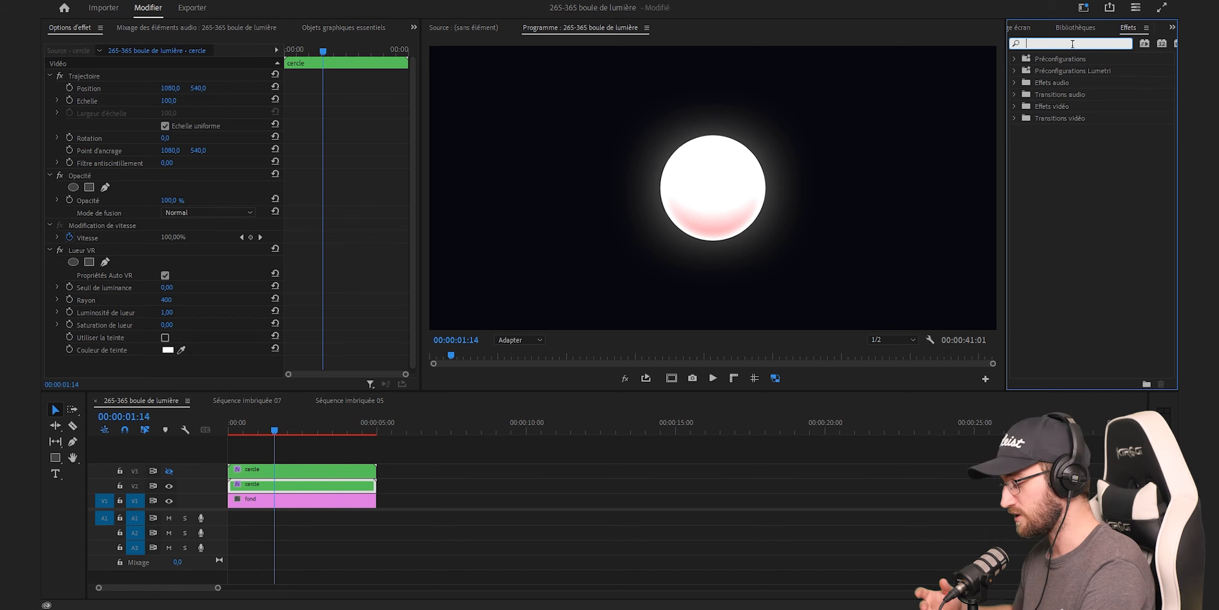
{"action": "type", "text": "flou"}
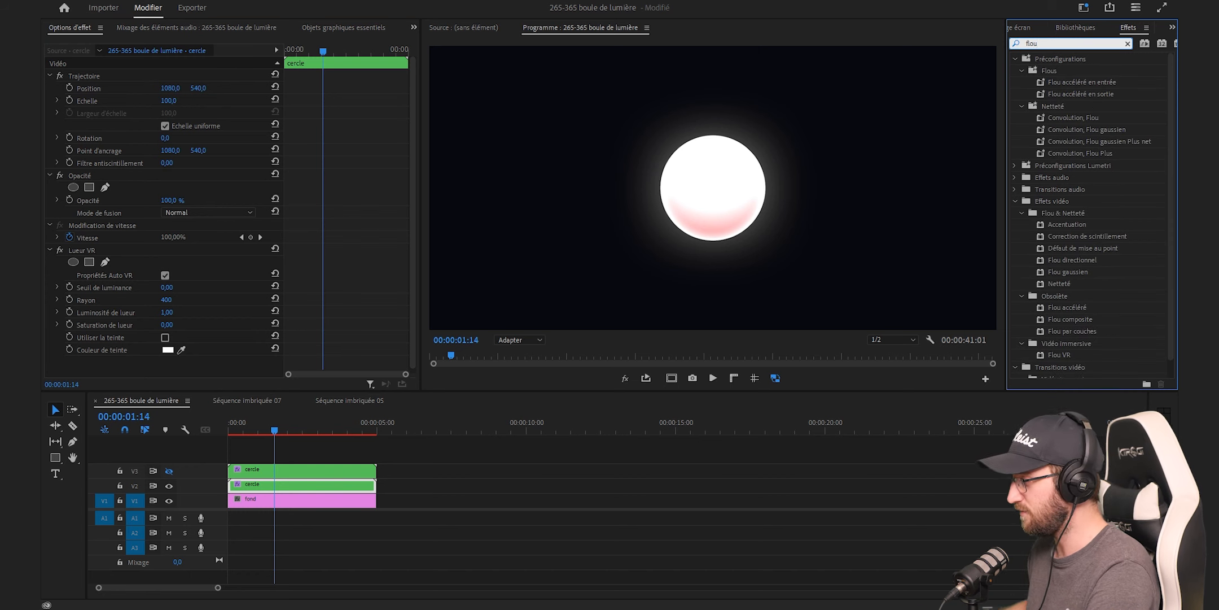
{"action": "left_click_drag", "start_coordinate": [1088, 273], "coordinate": [368, 486]}
{"action": "scroll", "coordinate": [112, 311], "scroll_direction": "down", "scroll_amount": 2}
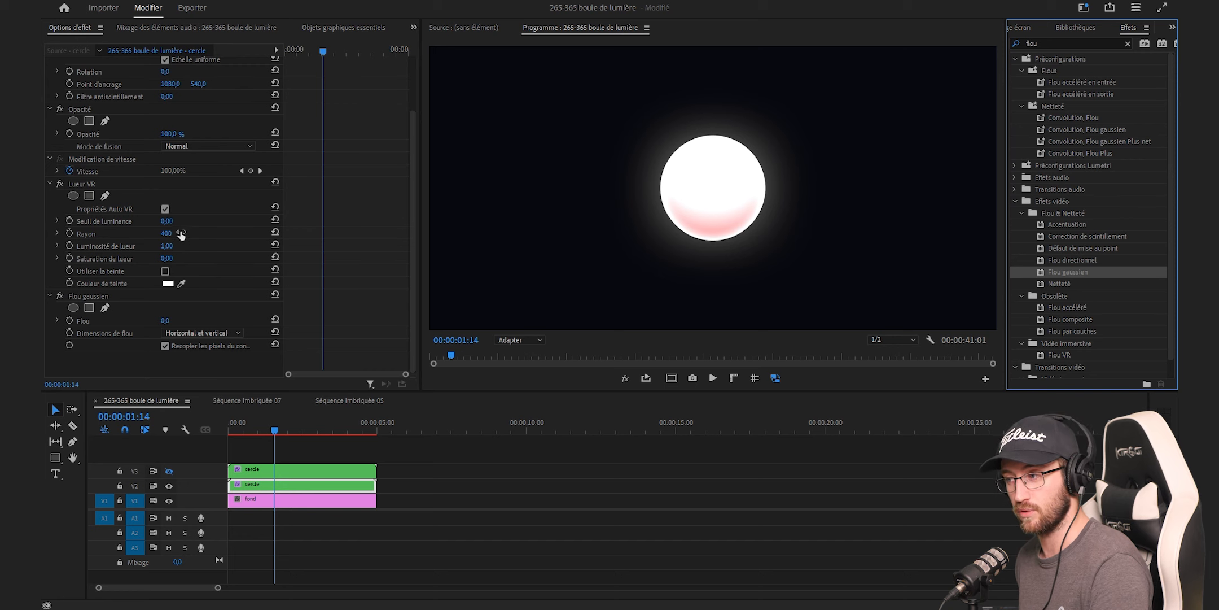
{"action": "left_click", "coordinate": [166, 319]}
{"action": "type", "text": "40"}
{"action": "key", "text": "Return"}
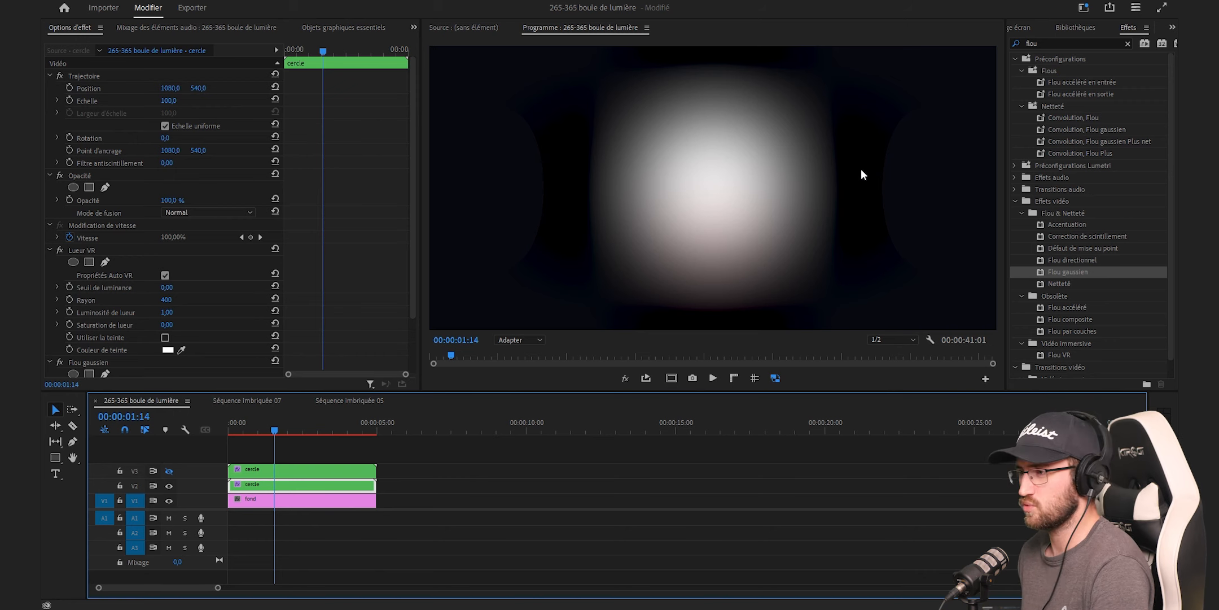
- Set the V2 cercle clip's opacity to 6 % and make track V3 visible again
{"action": "left_click", "coordinate": [171, 200]}
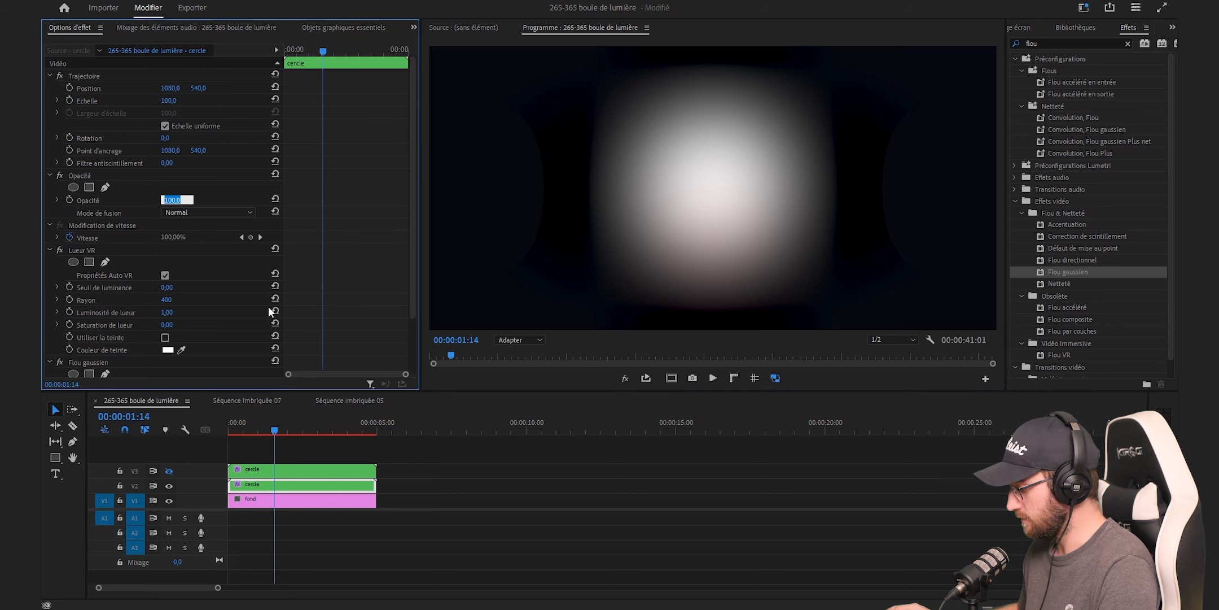
{"action": "type", "text": "6"}
{"action": "key", "text": "Return"}
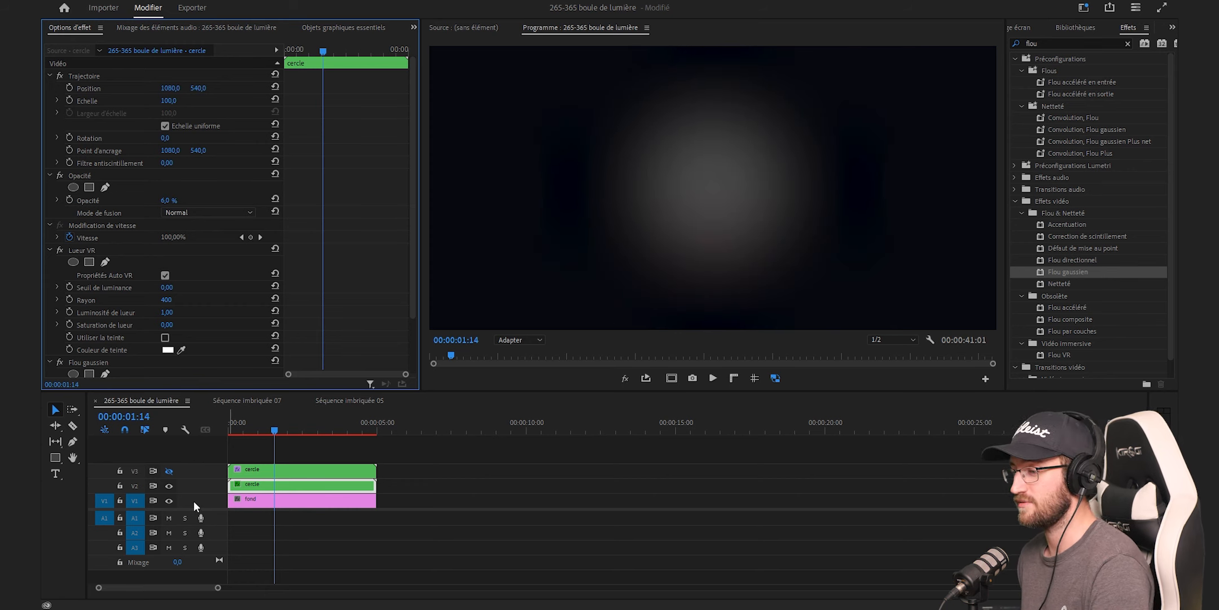
{"action": "left_click", "coordinate": [169, 470]}
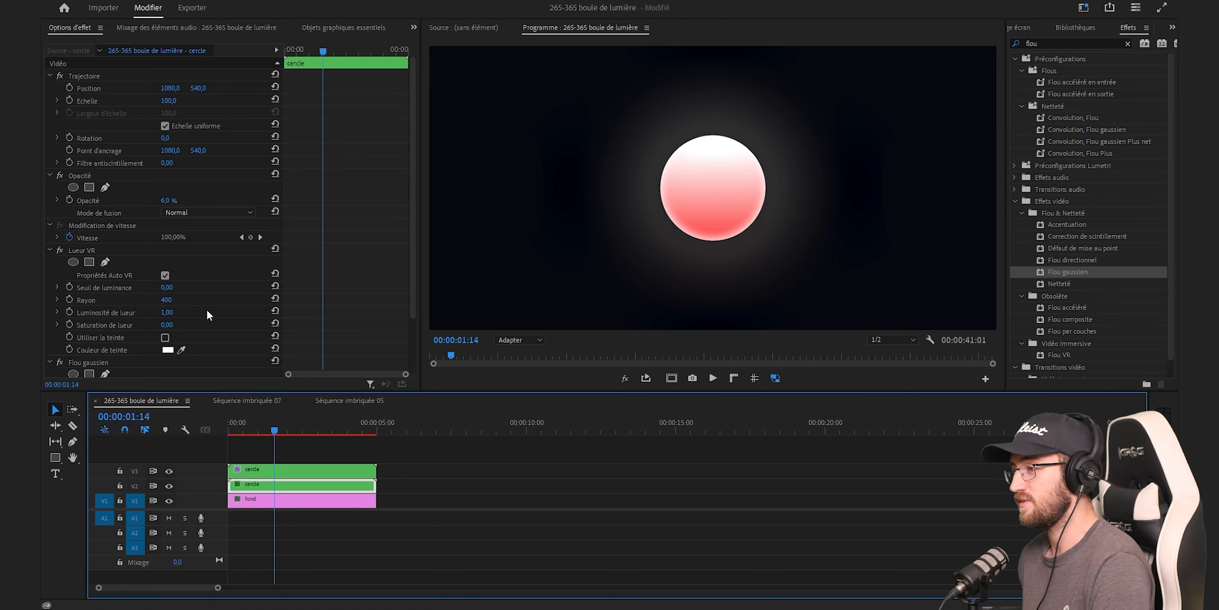
- Raise the opacity of the blurred cercle clip on V2 to 10 %
{"action": "left_click", "coordinate": [169, 201]}
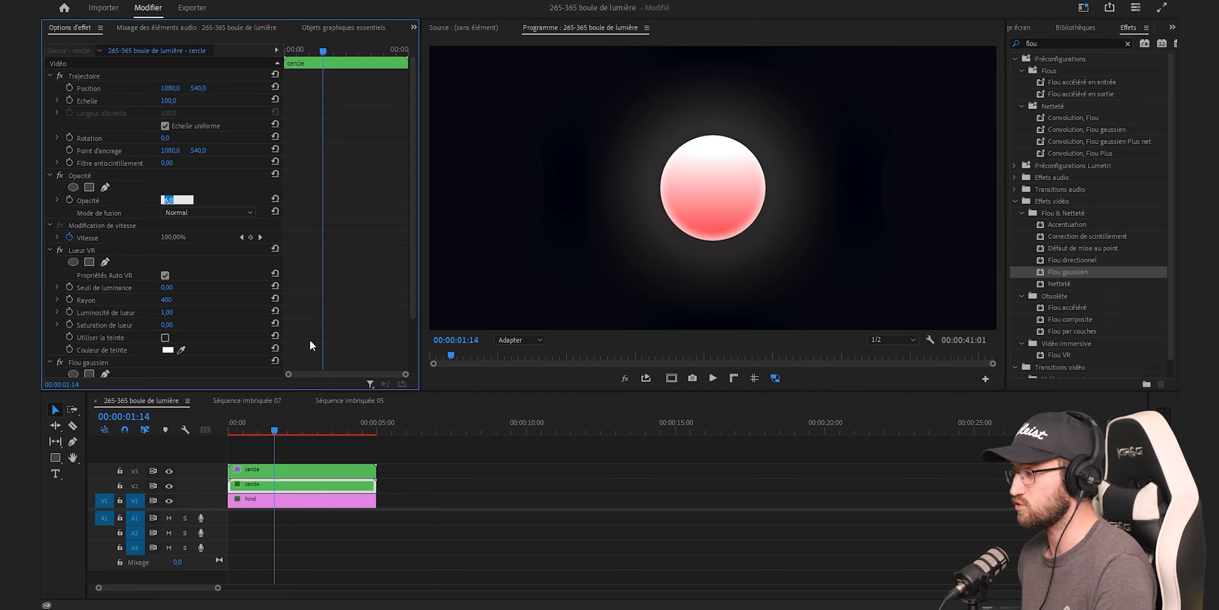
{"action": "type", "text": "10"}
{"action": "key", "text": "Return"}
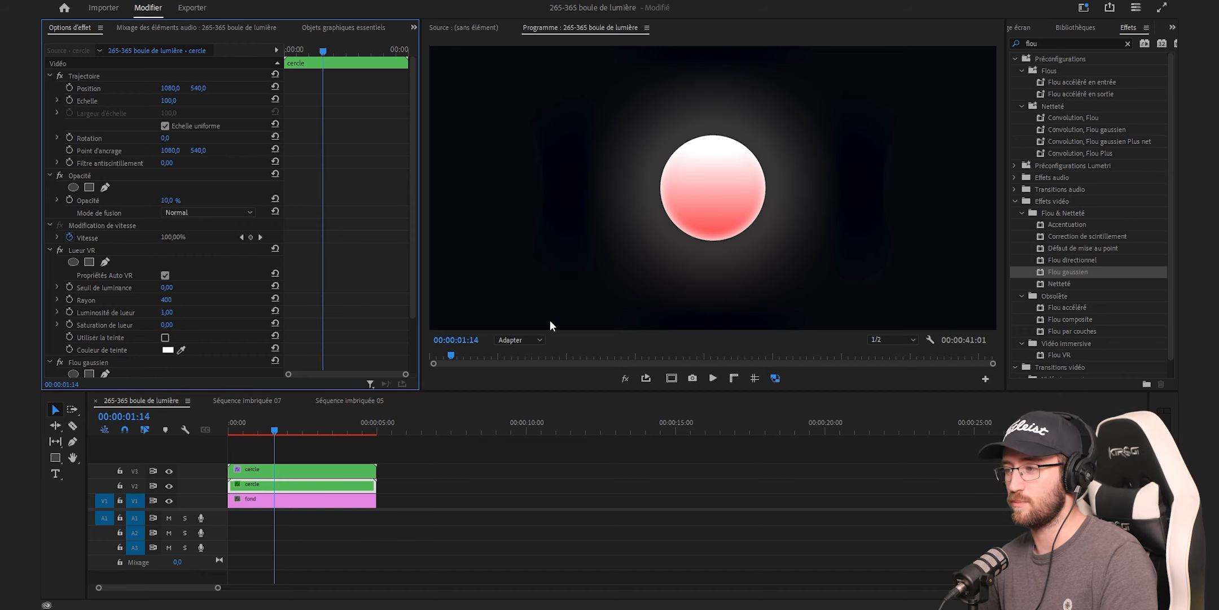